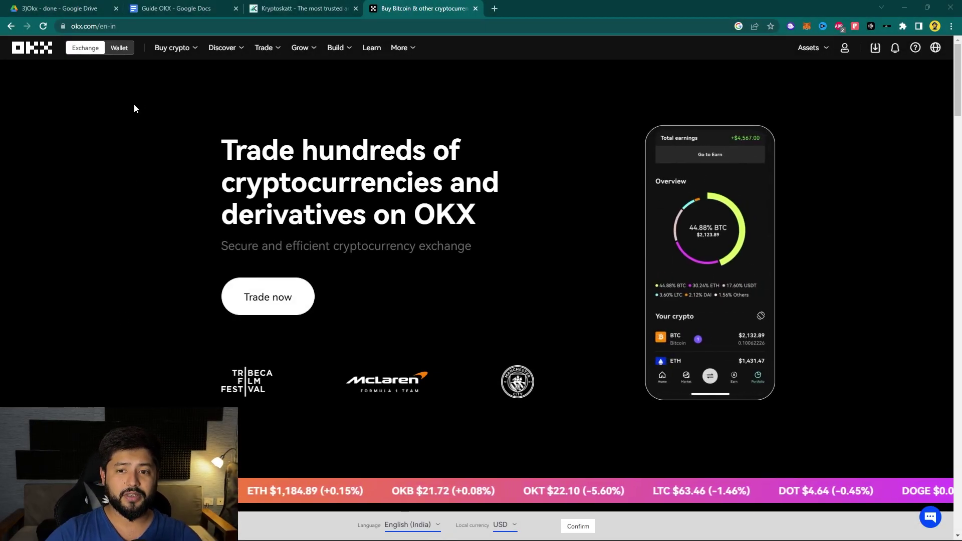
# - Open OKX API management and start a new V5 API key named 'Kryptoskatt 2023'
pyautogui.moveTo(844, 45)
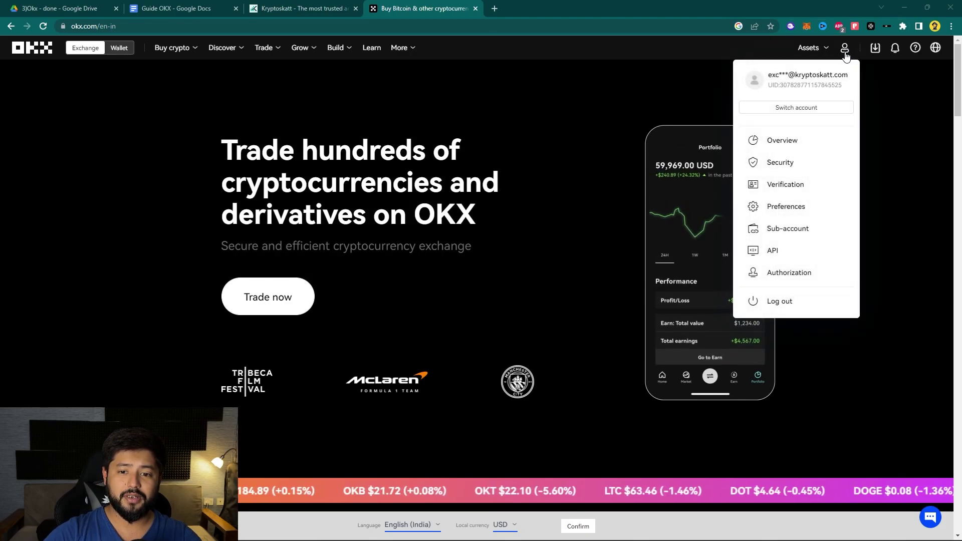
pyautogui.click(782, 251)
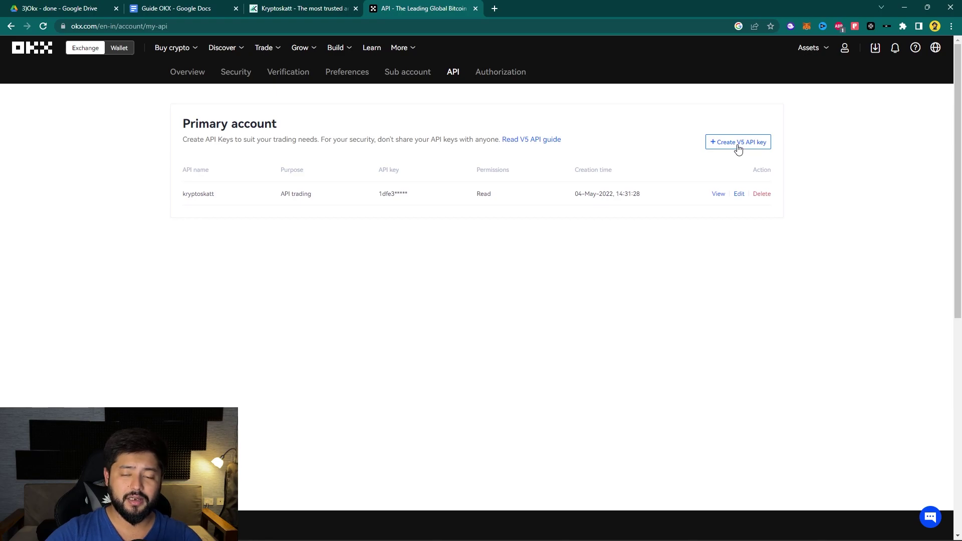
pyautogui.click(738, 144)
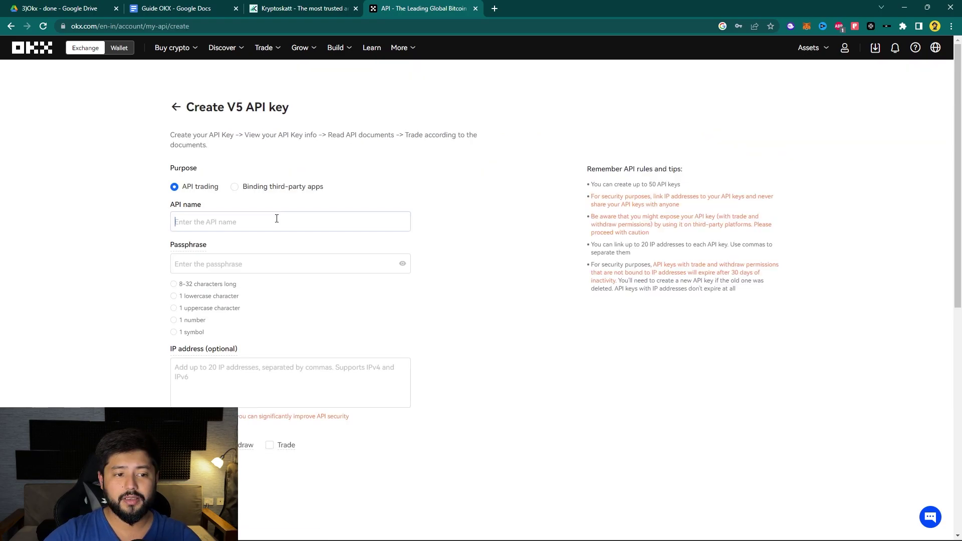
pyautogui.write('Kryptoskatt 2023')
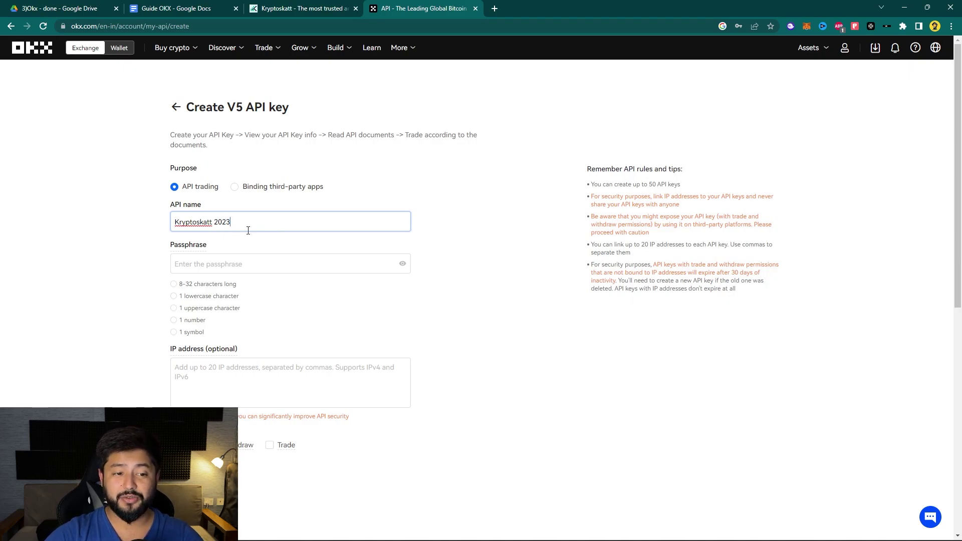
# - Enter a passphrase meeting all requirements and leave only Read permission checked
pyautogui.click(234, 257)
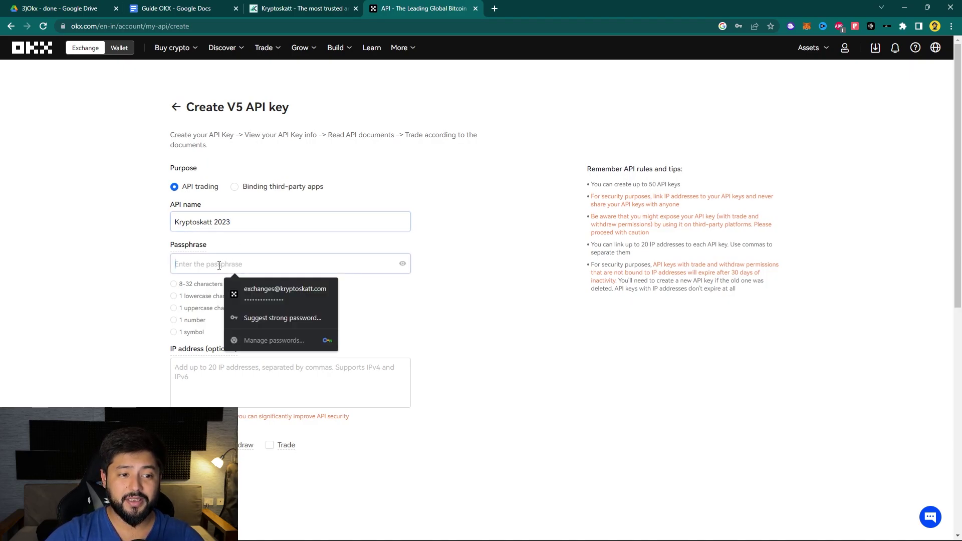
pyautogui.click(56, 276)
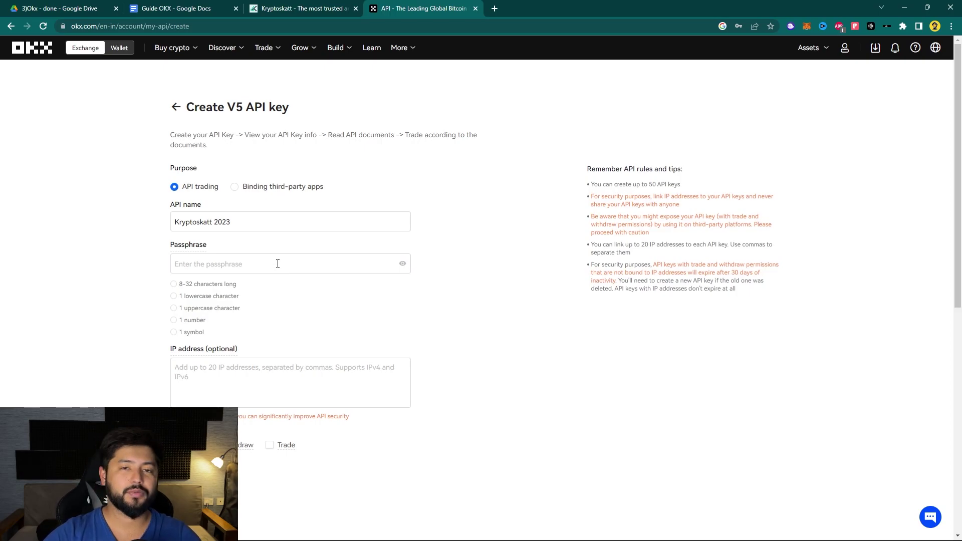
pyautogui.click(277, 263)
pyautogui.hotkey('ctrl', 'v')
pyautogui.scroll(-1, 219, 330)
pyautogui.click(218, 329)
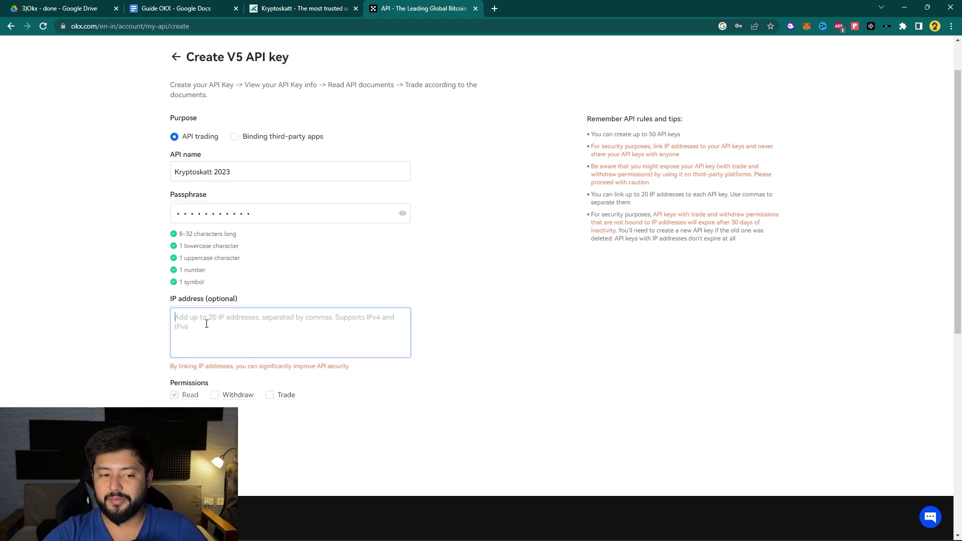
pyautogui.scroll(-5, 479, 359)
pyautogui.scroll(2, 297, 217)
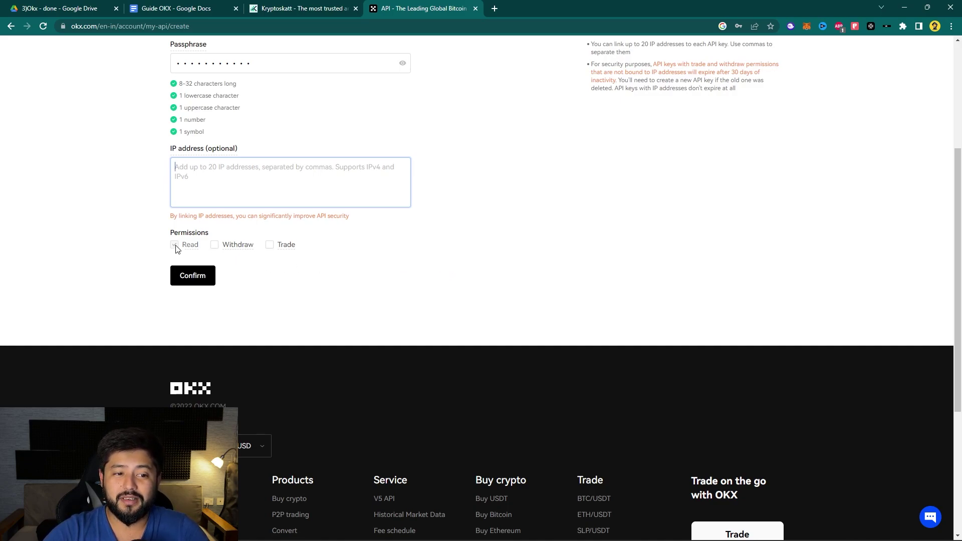
# - Submit the key form and confirm two-factor verification with the e-mail and authenticator codes
pyautogui.click(193, 277)
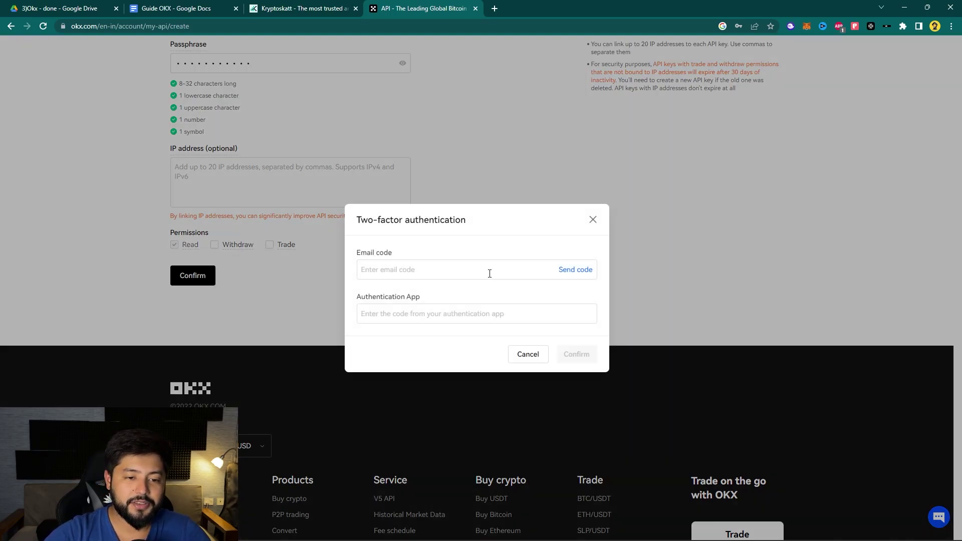
pyautogui.click(486, 273)
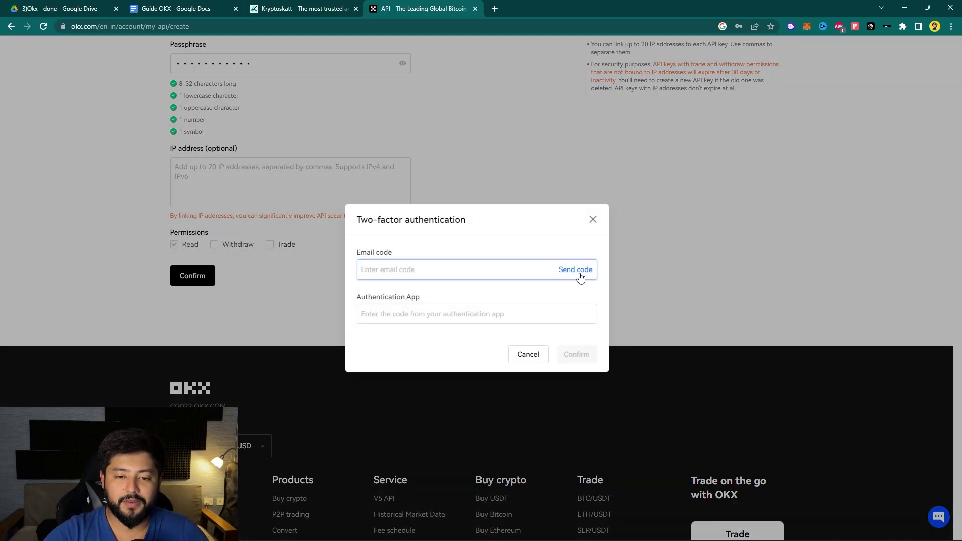
pyautogui.click(580, 275)
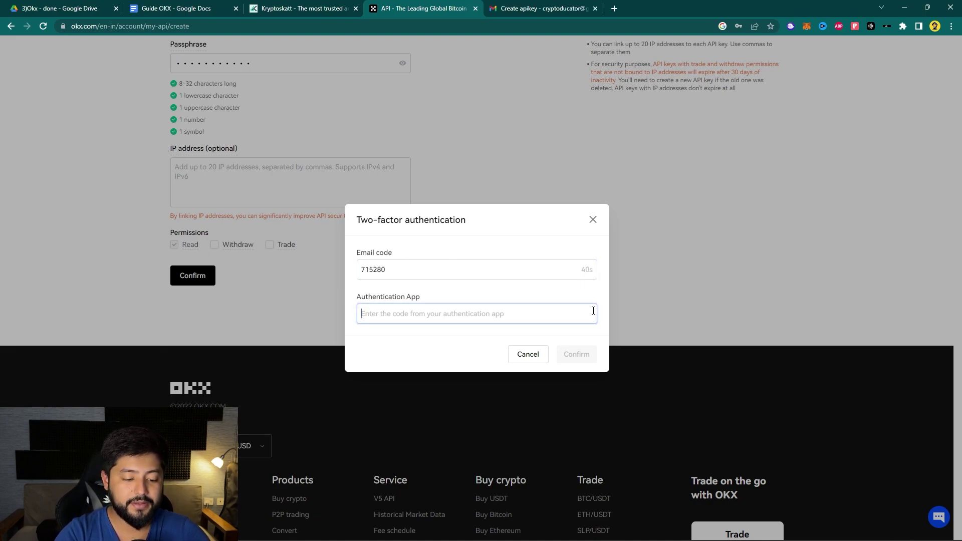
pyautogui.hotkey('ctrl', 'v')
pyautogui.click(581, 357)
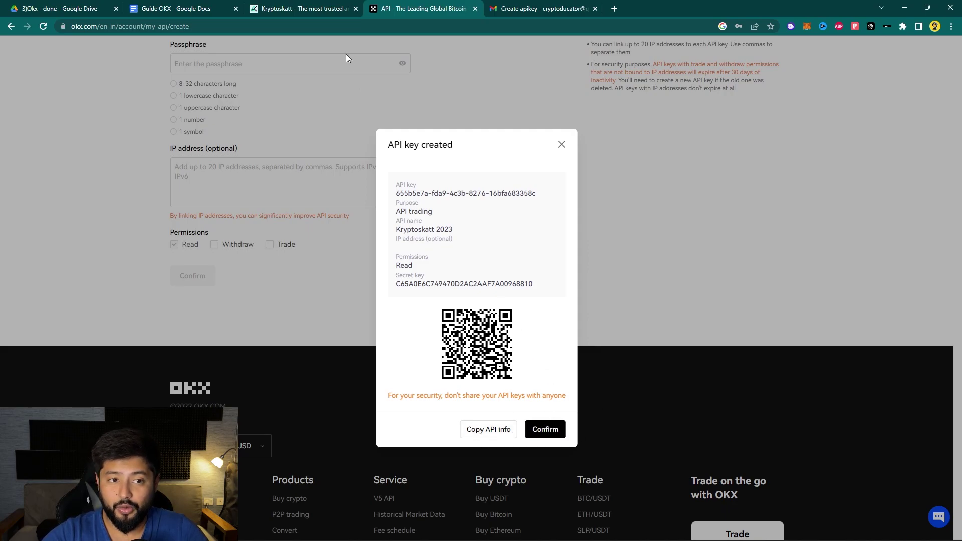
# - In Kryptoskatt's Wallets/Exchanges page, search for OKX and select it
pyautogui.click(301, 8)
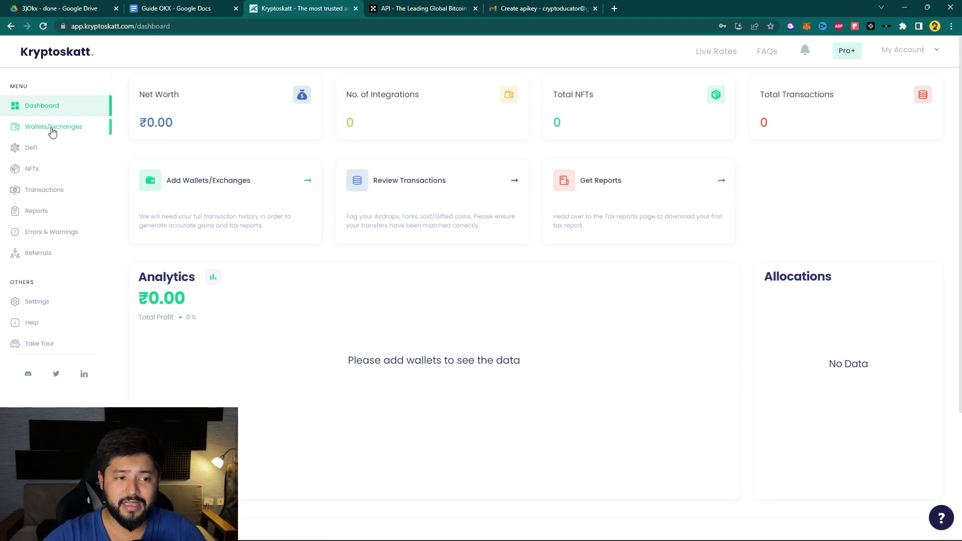
pyautogui.click(52, 132)
pyautogui.click(480, 189)
pyautogui.write('OKX')
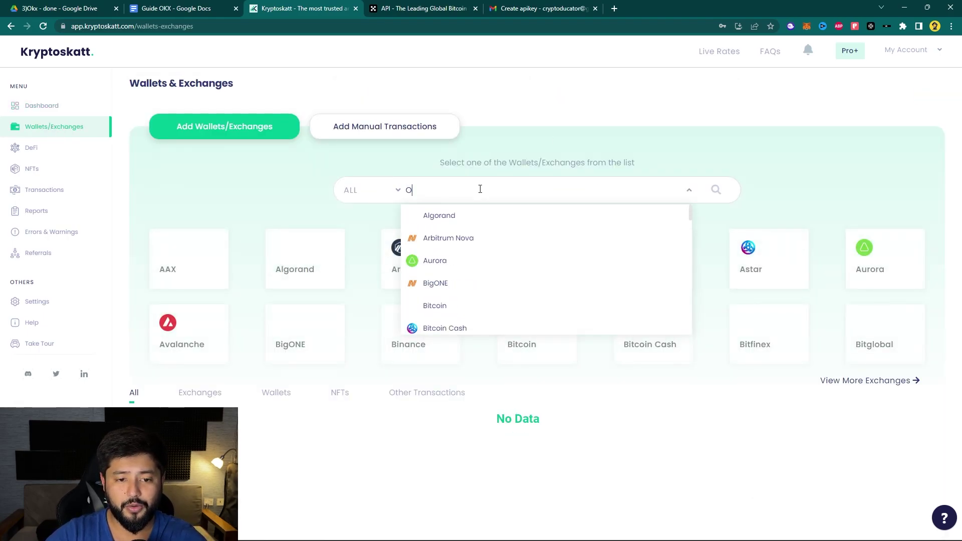
pyautogui.click(449, 244)
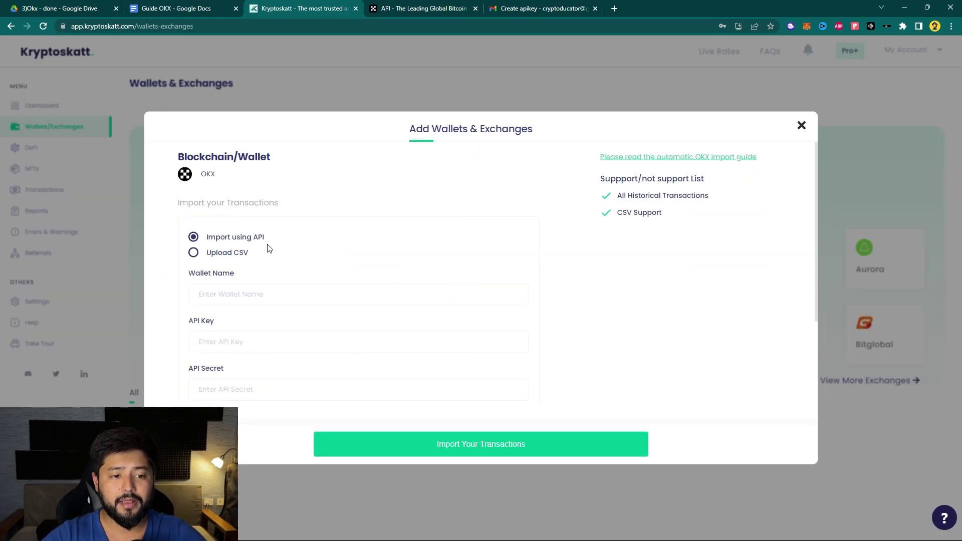
# - Enter 'OKX 2023' as the Wallet Name for the API import
pyautogui.scroll(-2, 354, 269)
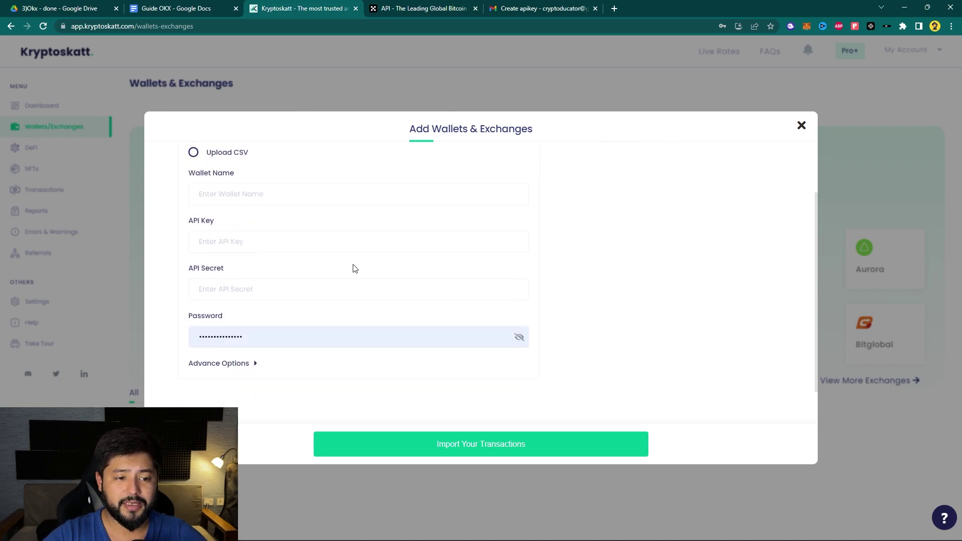
pyautogui.scroll(1, 294, 217)
pyautogui.click(266, 245)
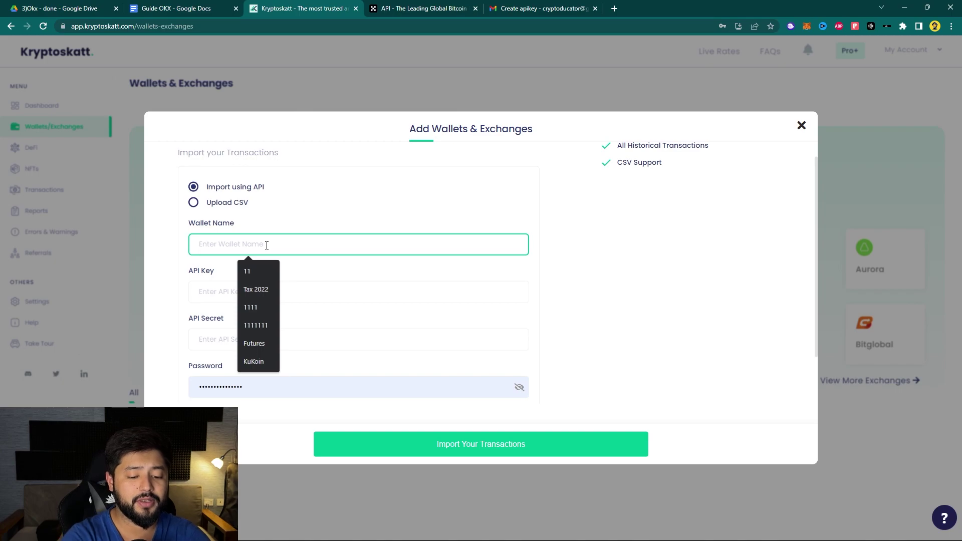
pyautogui.write('OKX 2023')
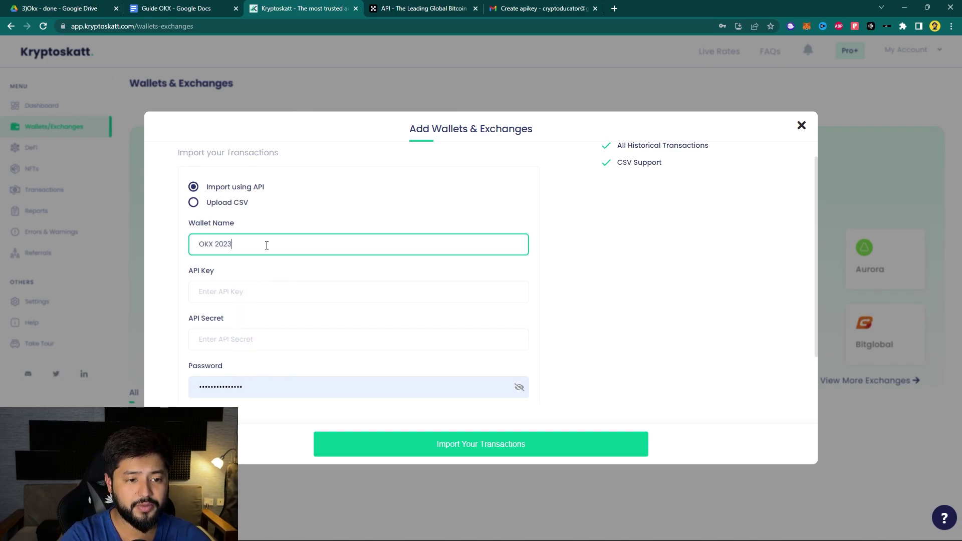
pyautogui.click(167, 315)
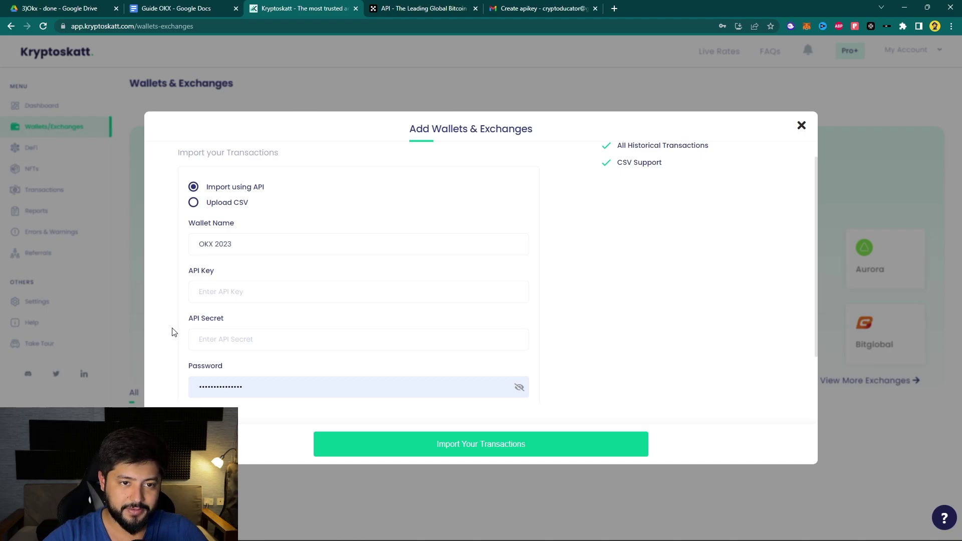
# - Copy the new API key and secret key into Kryptoskatt, then confirm the created key
pyautogui.click(395, 5)
pyautogui.moveTo(396, 194); pyautogui.dragTo(540, 195)
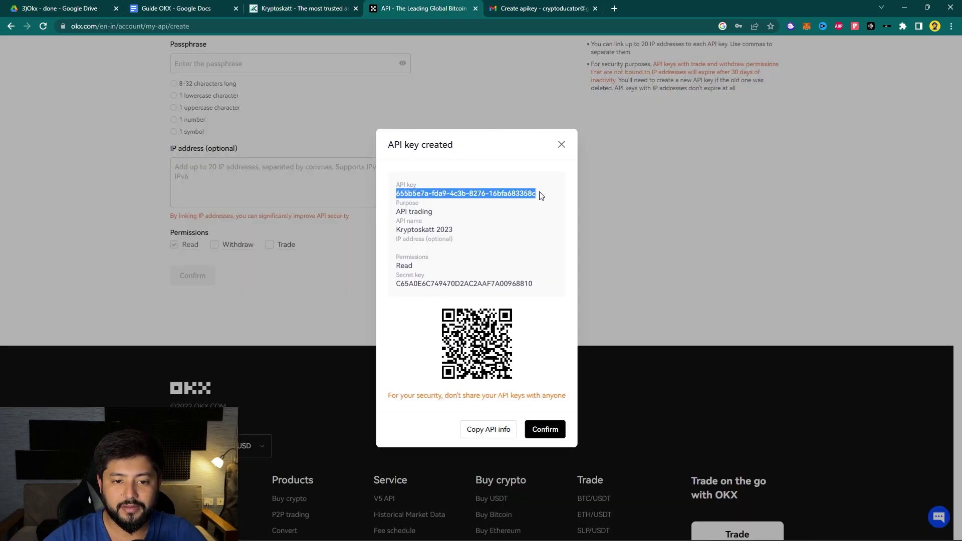
pyautogui.moveTo(396, 283); pyautogui.dragTo(536, 292)
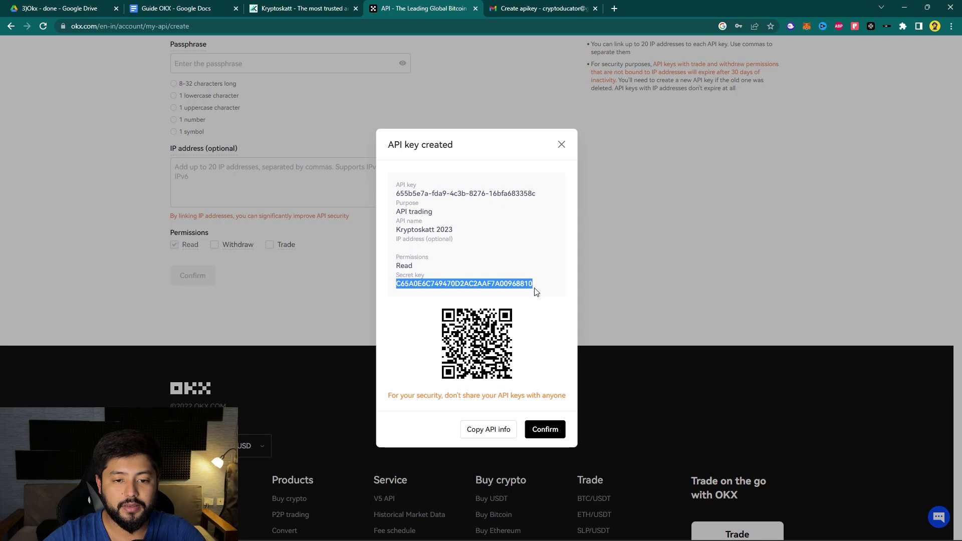
pyautogui.hotkey('ctrl', 'shift', 'Tab')
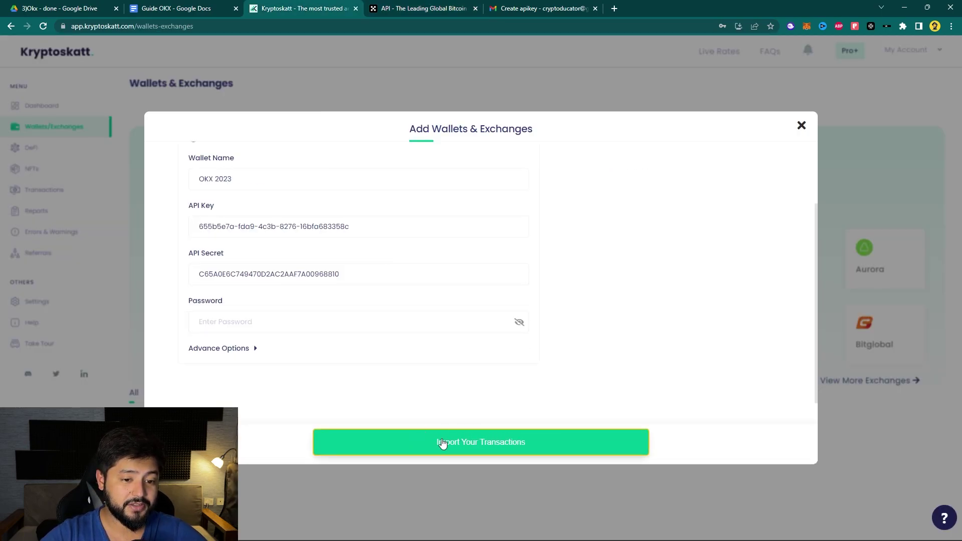
pyautogui.click(401, 5)
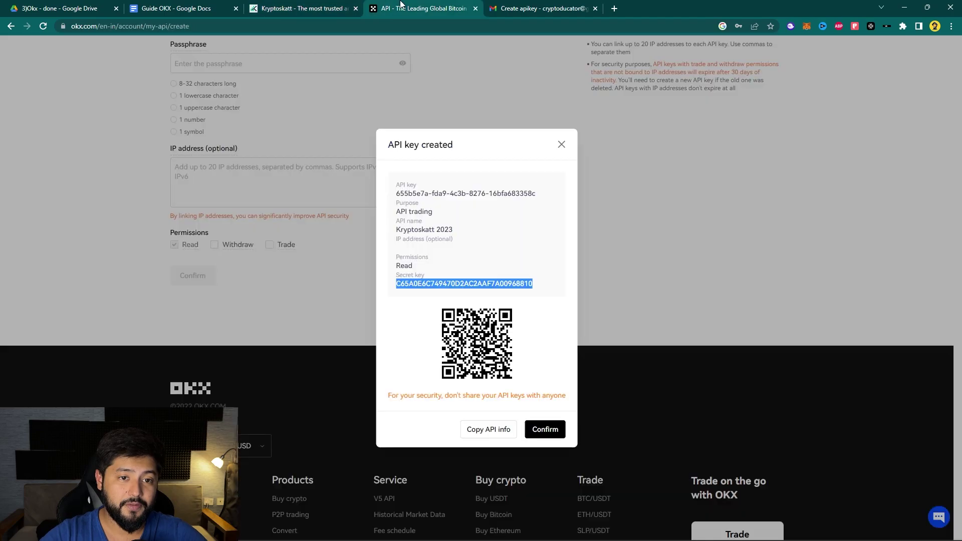
pyautogui.click(552, 434)
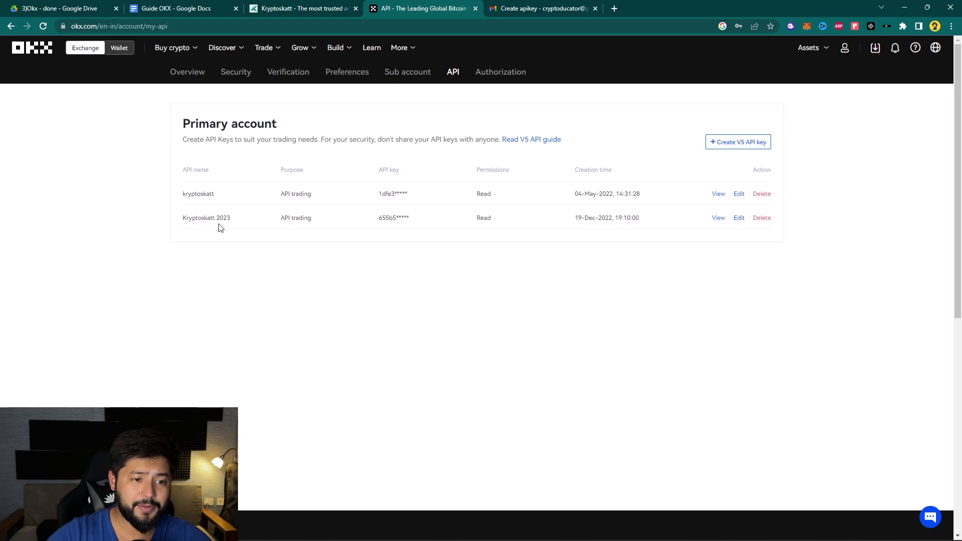
# - Paste the API passphrase into Kryptoskatt's Password field and import the OKX transactions
pyautogui.click(330, 5)
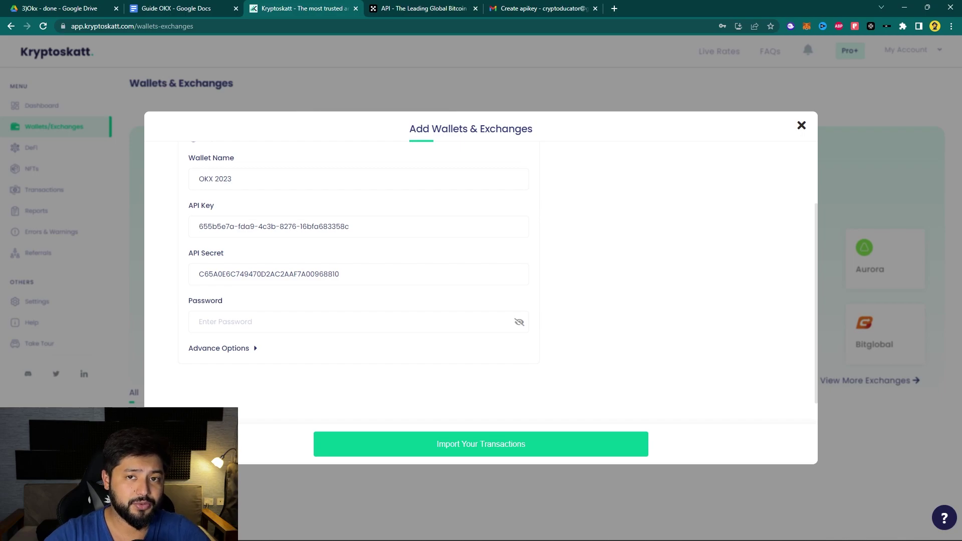
pyautogui.click(227, 324)
pyautogui.hotkey('ctrl', 'v')
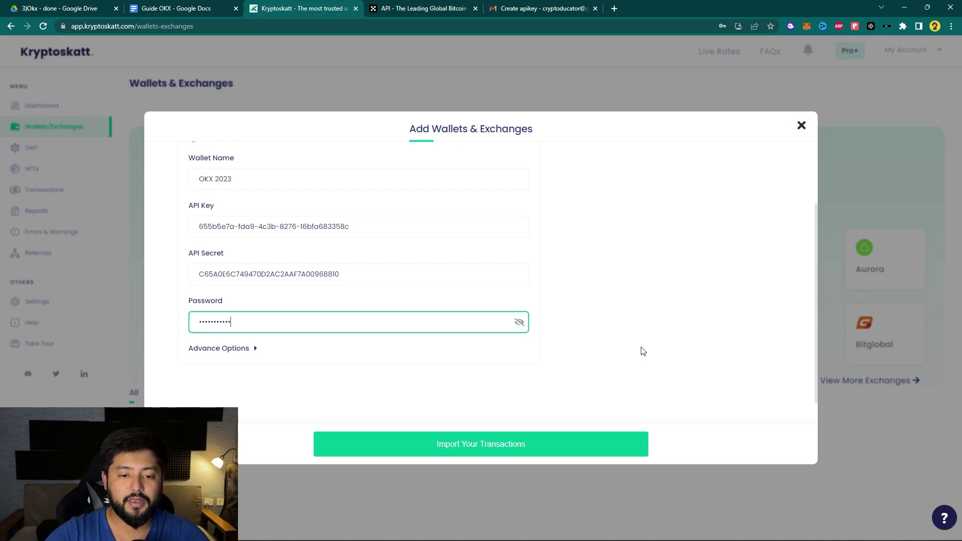
pyautogui.click(460, 446)
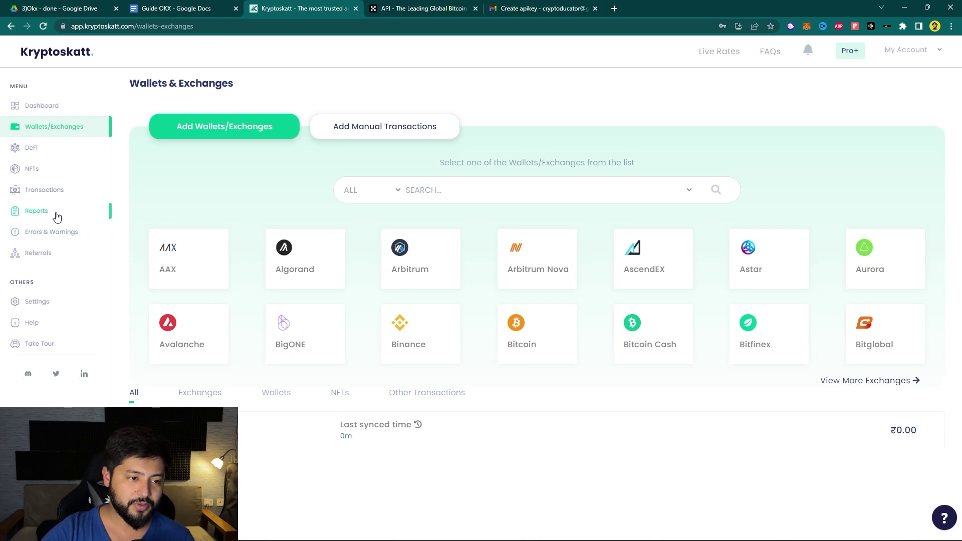
# - Open Reports in the Kryptoskatt sidebar to view the Tax Report
pyautogui.click(36, 217)
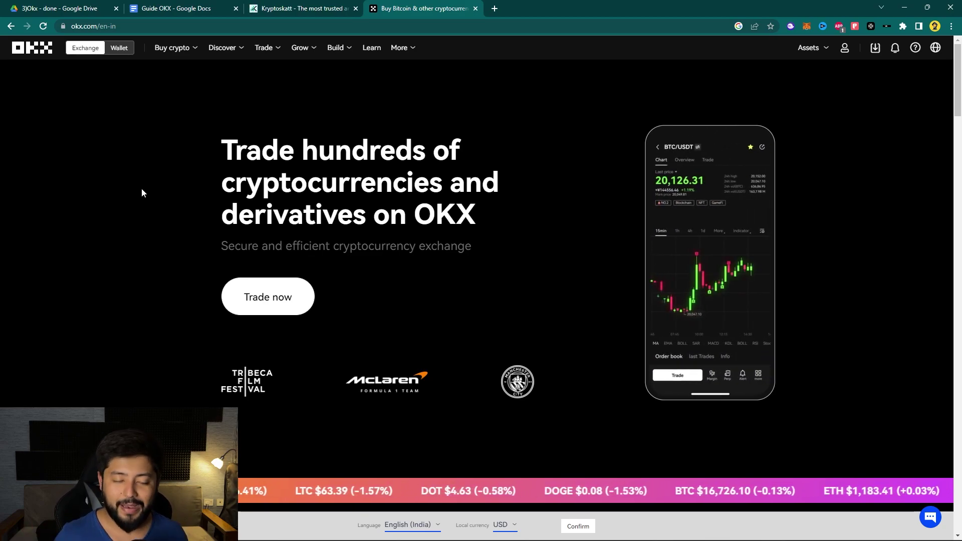
# - Export OKX order history for the last 3 months, trading type All, from the Order center
pyautogui.moveTo(809, 48)
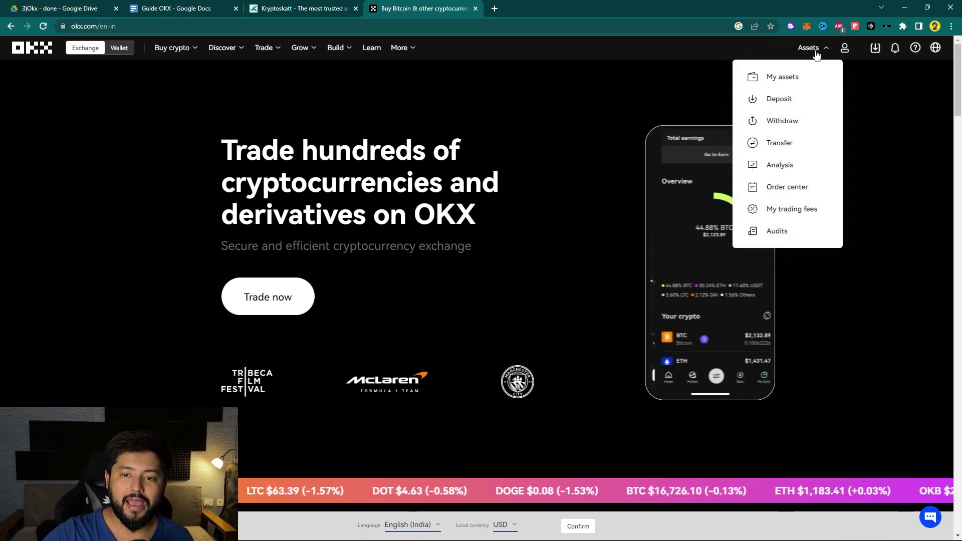
pyautogui.click(797, 187)
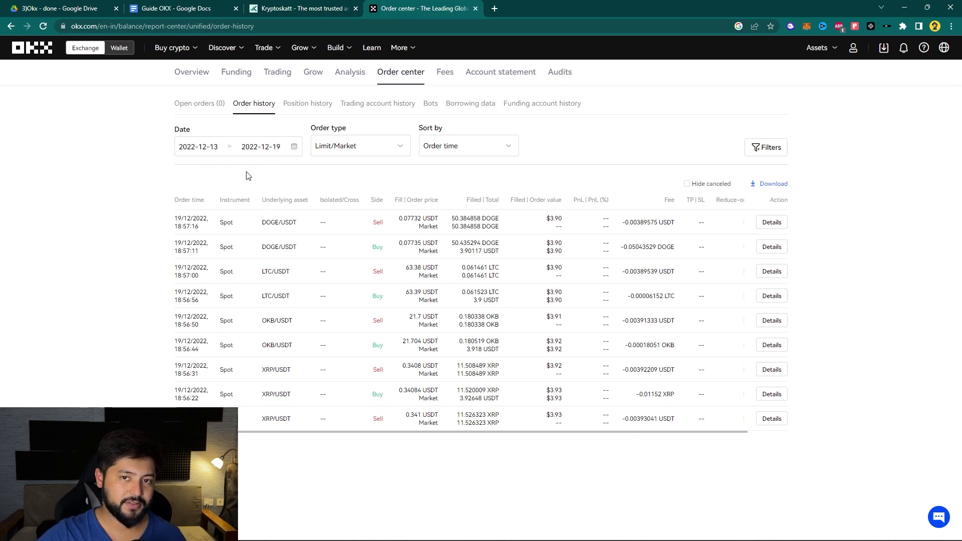
pyautogui.click(765, 185)
pyautogui.click(359, 279)
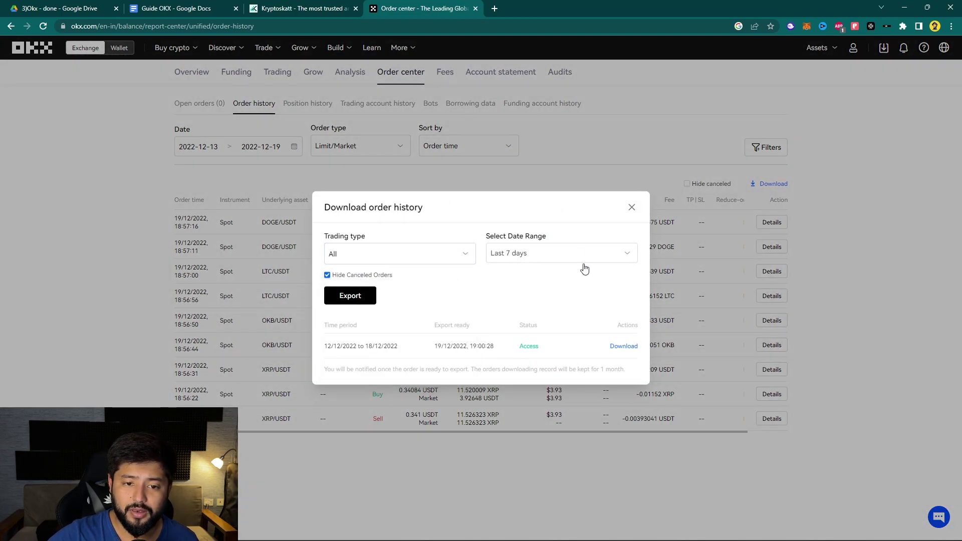
pyautogui.click(522, 258)
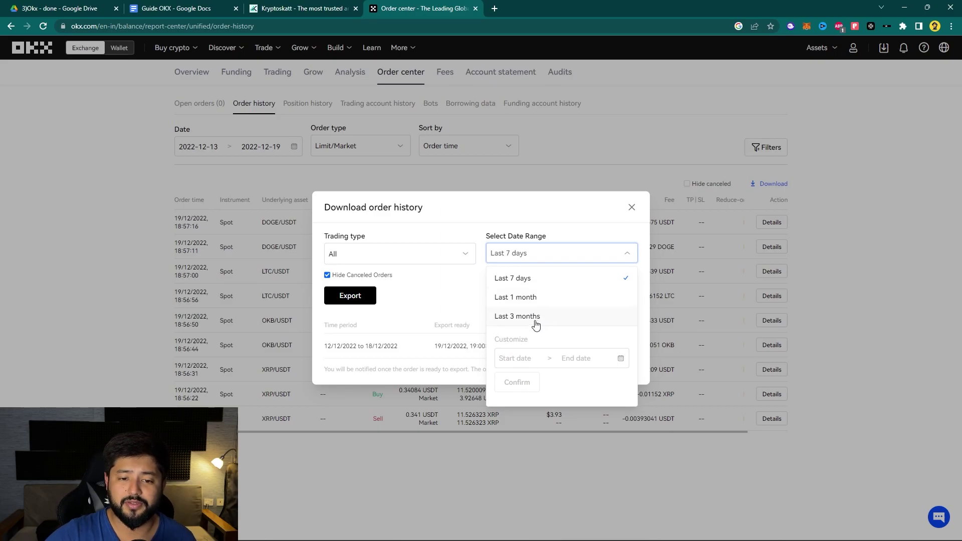
pyautogui.click(537, 323)
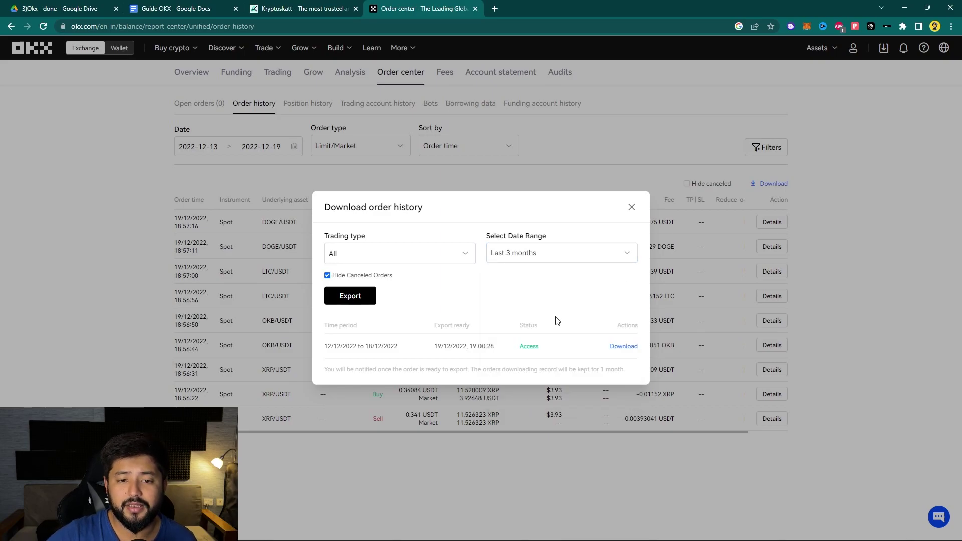
pyautogui.click(360, 302)
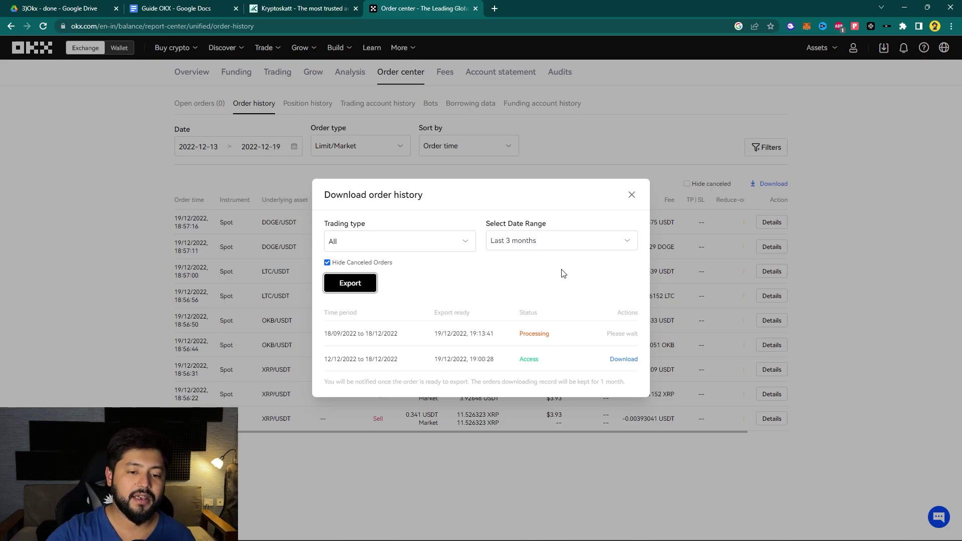
pyautogui.click(628, 364)
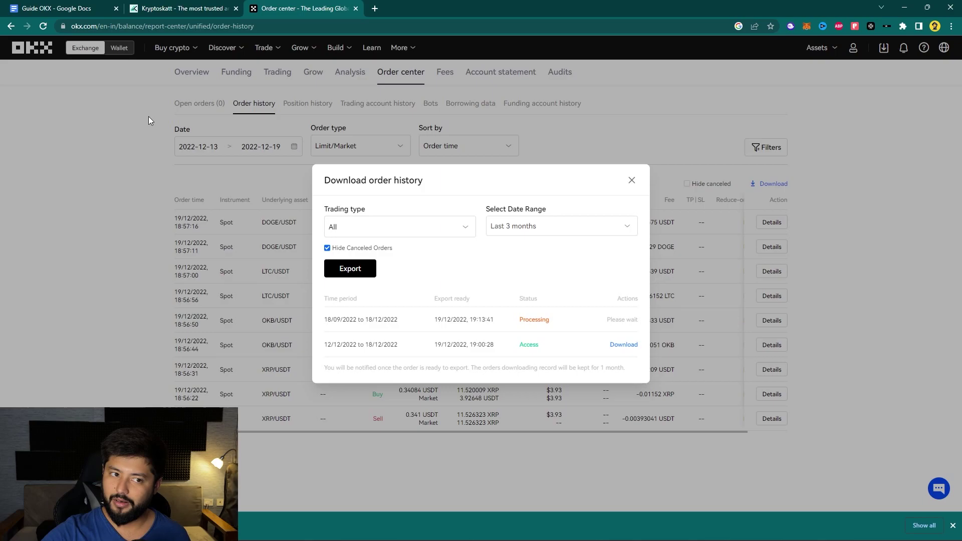
pyautogui.click(170, 10)
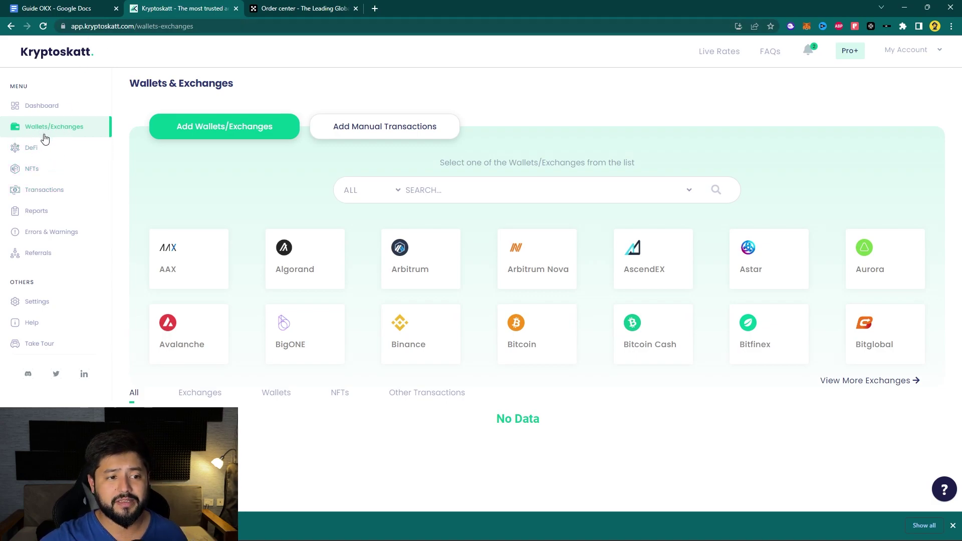
# - Add OKX with the Upload CSV method and the wallet name 'Tax 2023'
pyautogui.click(472, 185)
pyautogui.write('OKX')
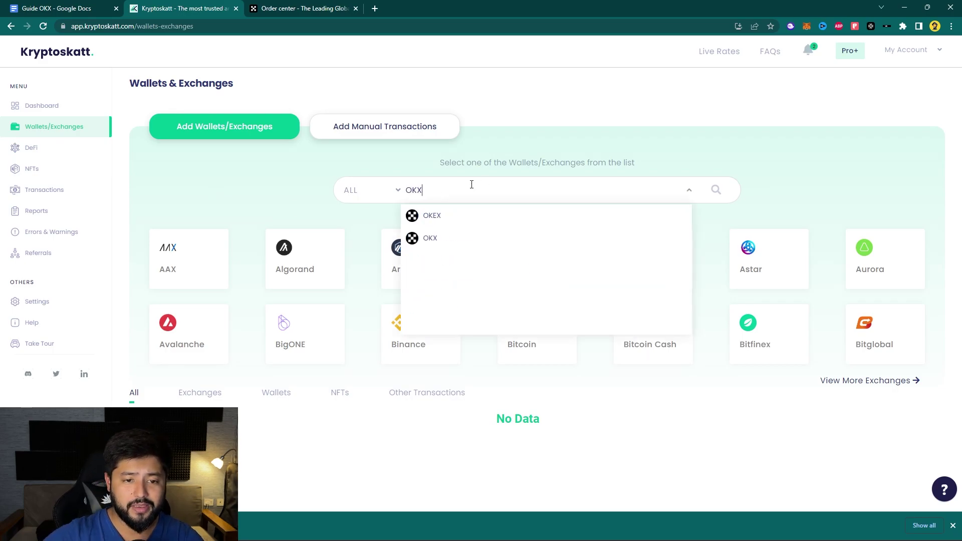
pyautogui.click(443, 250)
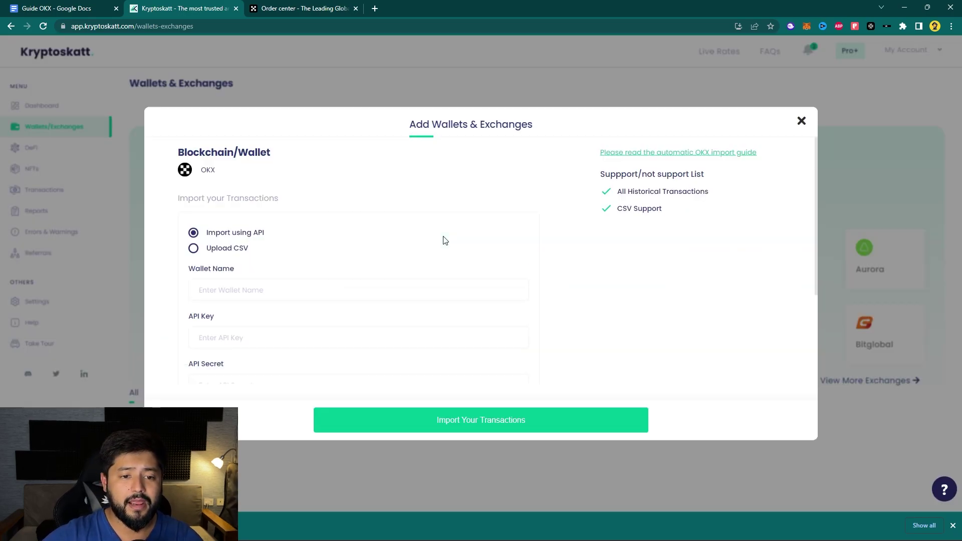
pyautogui.click(194, 249)
pyautogui.scroll(-1, 211, 261)
pyautogui.click(223, 271)
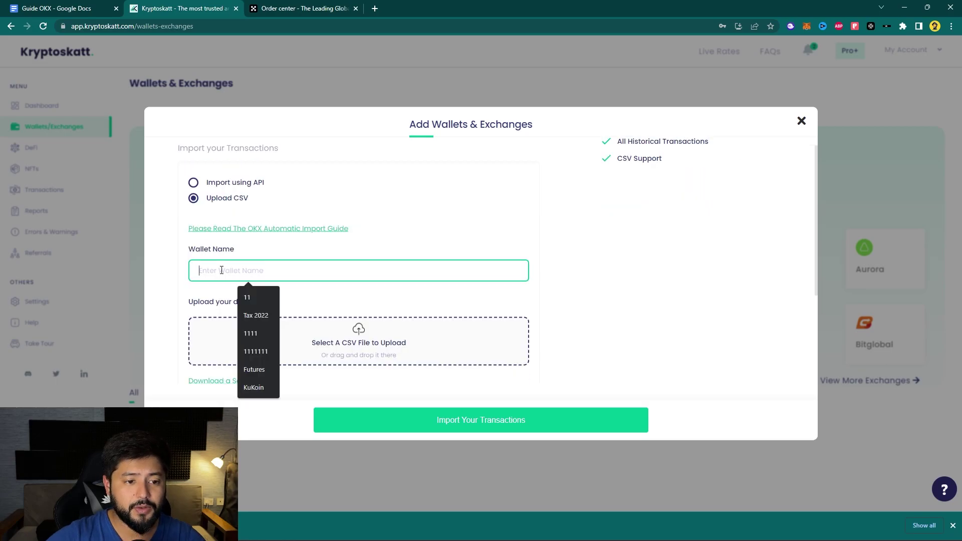
pyautogui.write('Tax 2023')
pyautogui.scroll(-1, 393, 322)
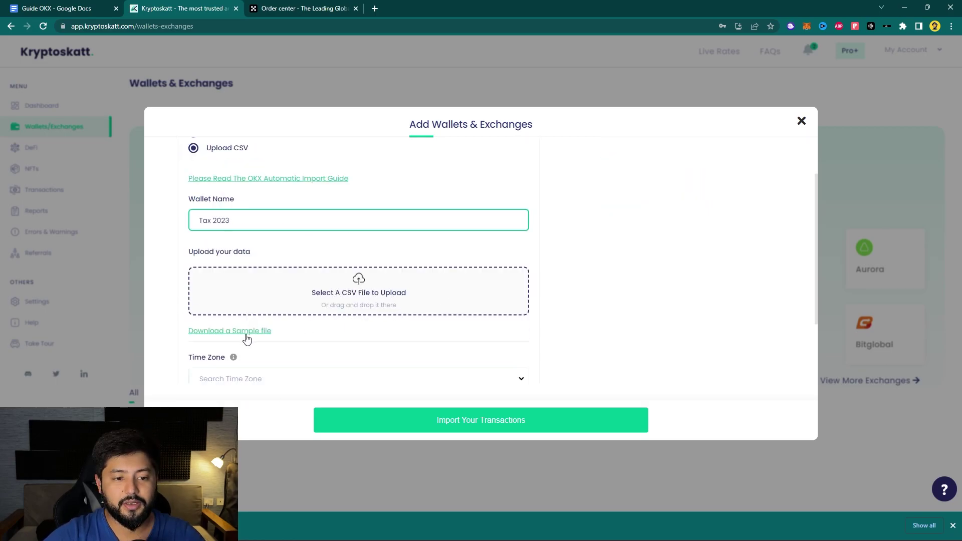
# - Upload the OKEx Funding Account History CSV and import its transactions
pyautogui.click(413, 299)
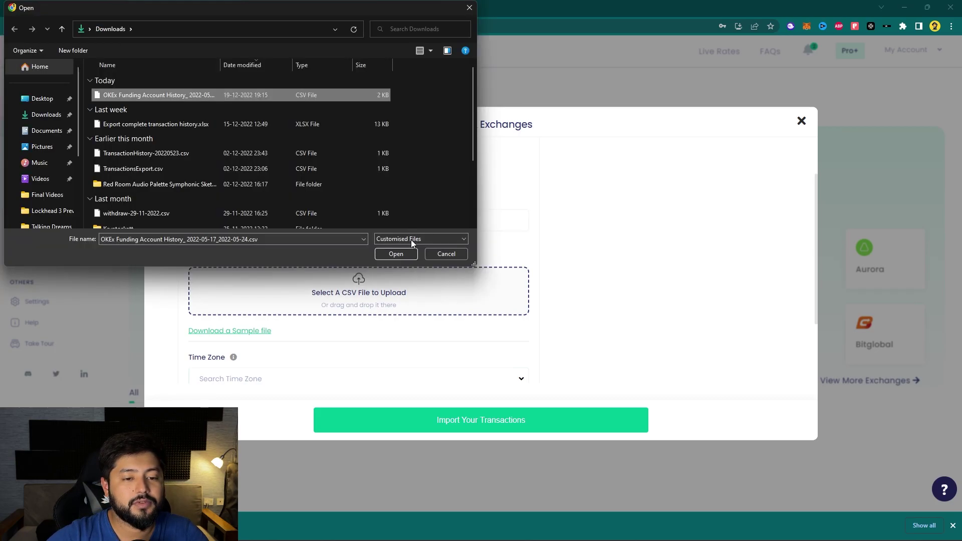
pyautogui.click(395, 254)
pyautogui.scroll(-2, 580, 271)
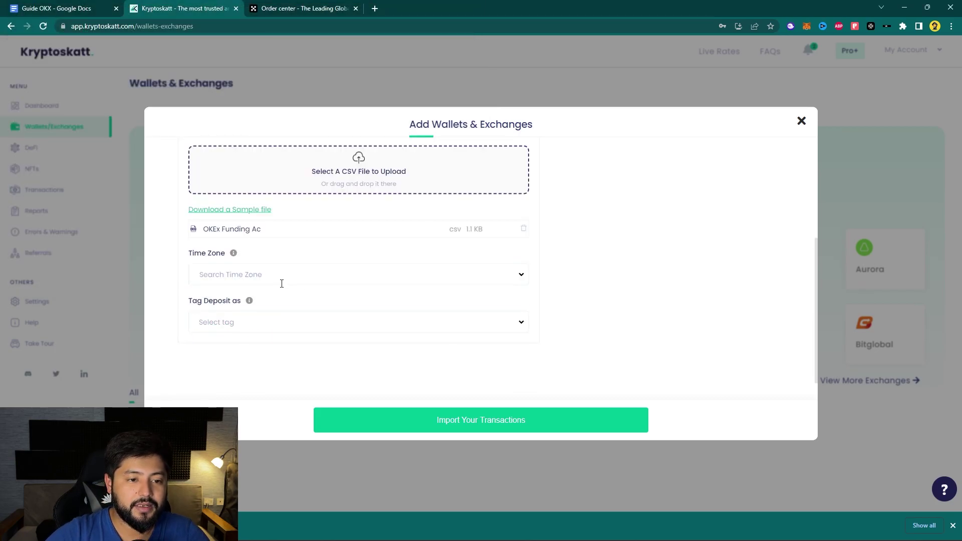
pyautogui.click(281, 284)
pyautogui.click(501, 427)
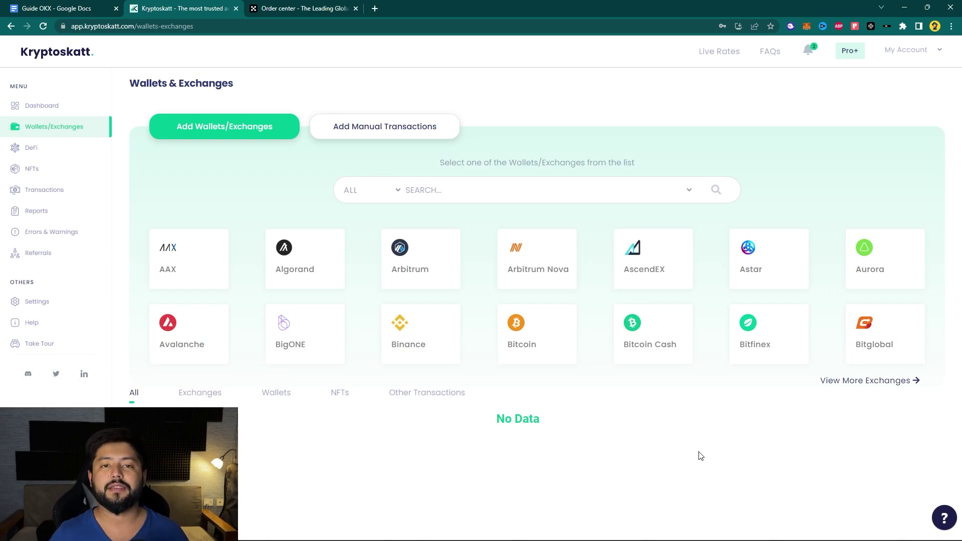
# - Open Reports to view the financial year 2022 Tax Report with all totals at ₹0.00
pyautogui.click(42, 211)
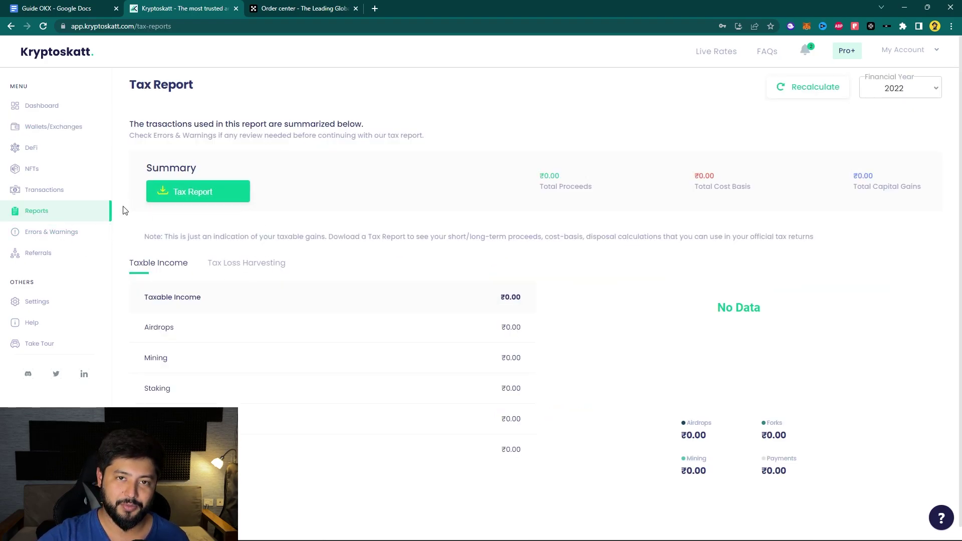